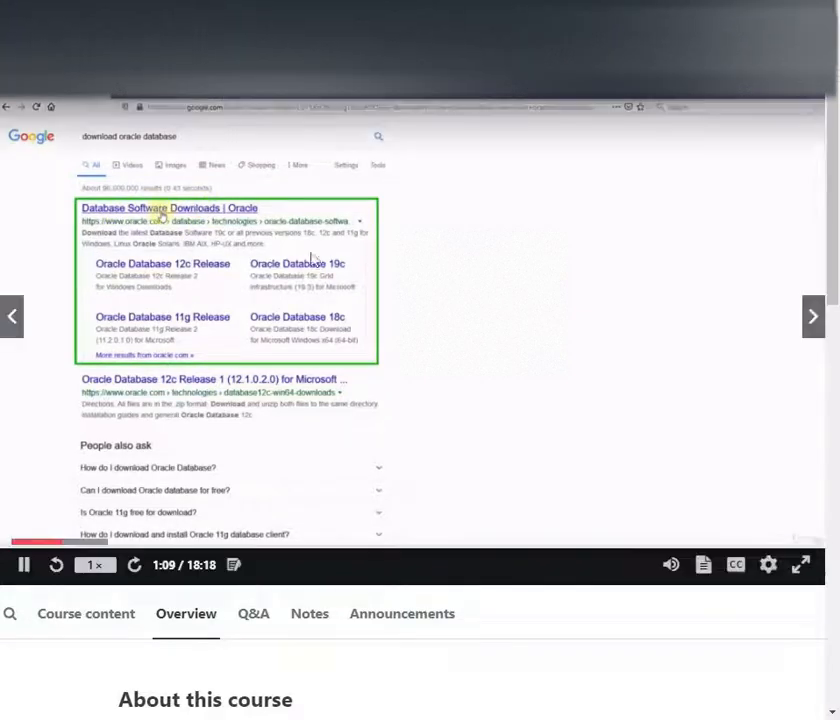
Step: Open the 'Database Software Downloads | Oracle' result from the Google search for download oracle database
left_click(801, 566)
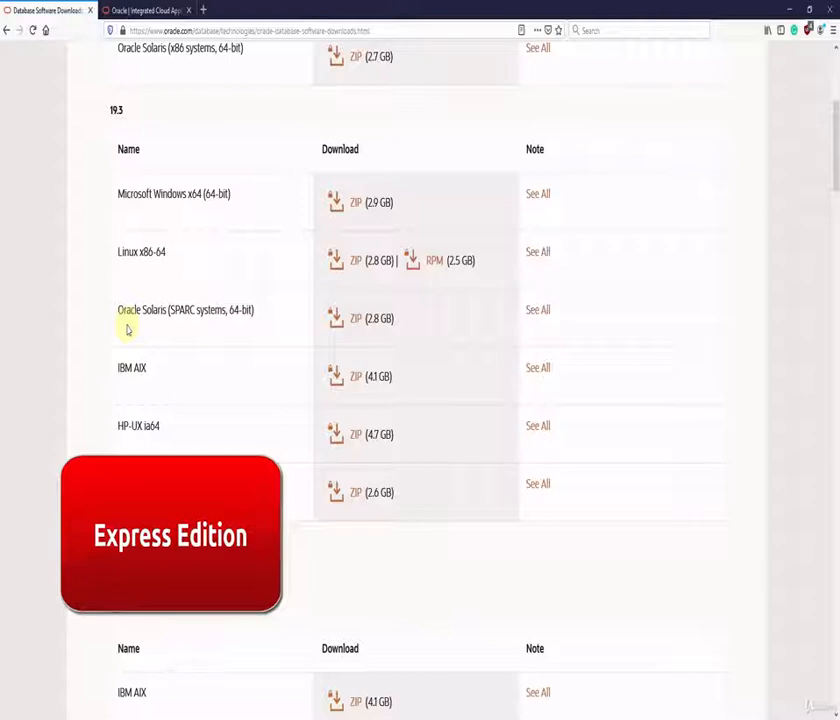
scroll(127, 330, "down", 10)
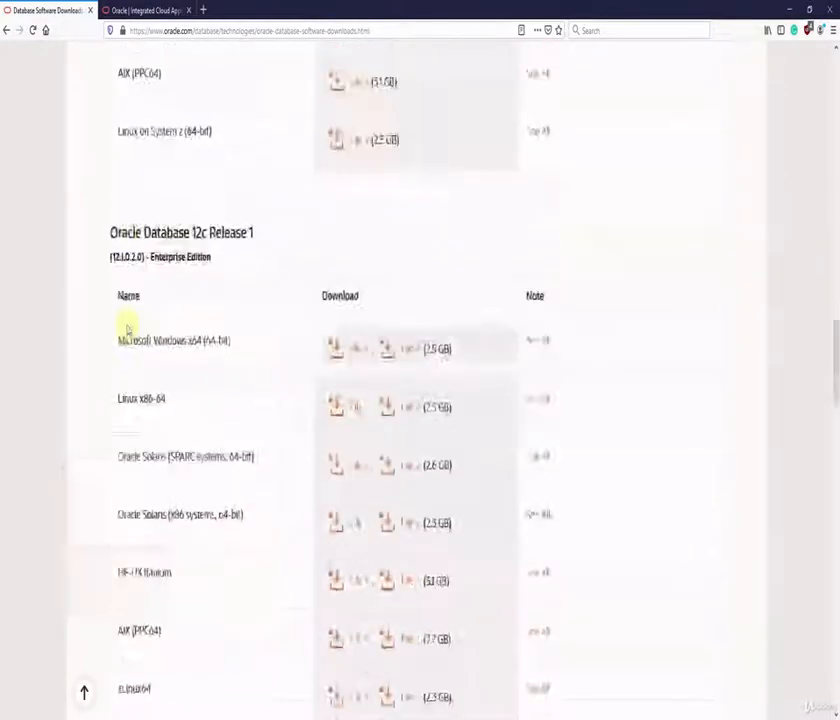
scroll(127, 330, "down", 5)
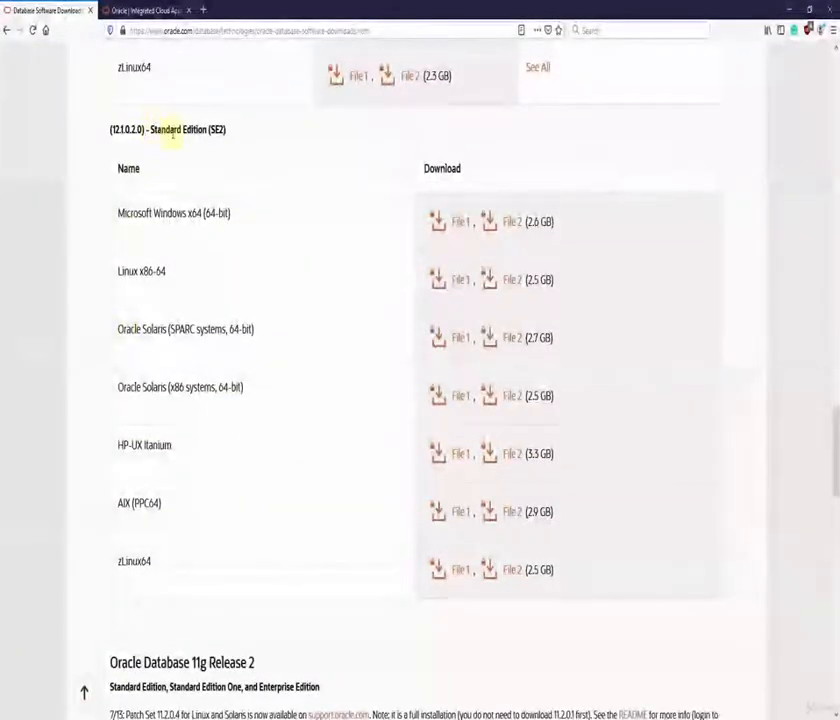
scroll(172, 133, "down", 5)
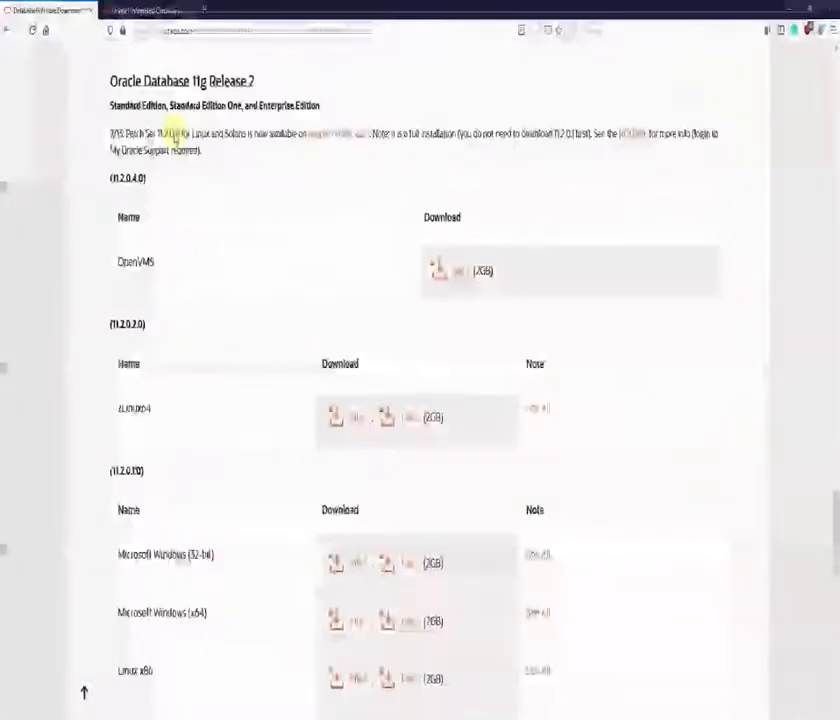
scroll(172, 133, "down", 5)
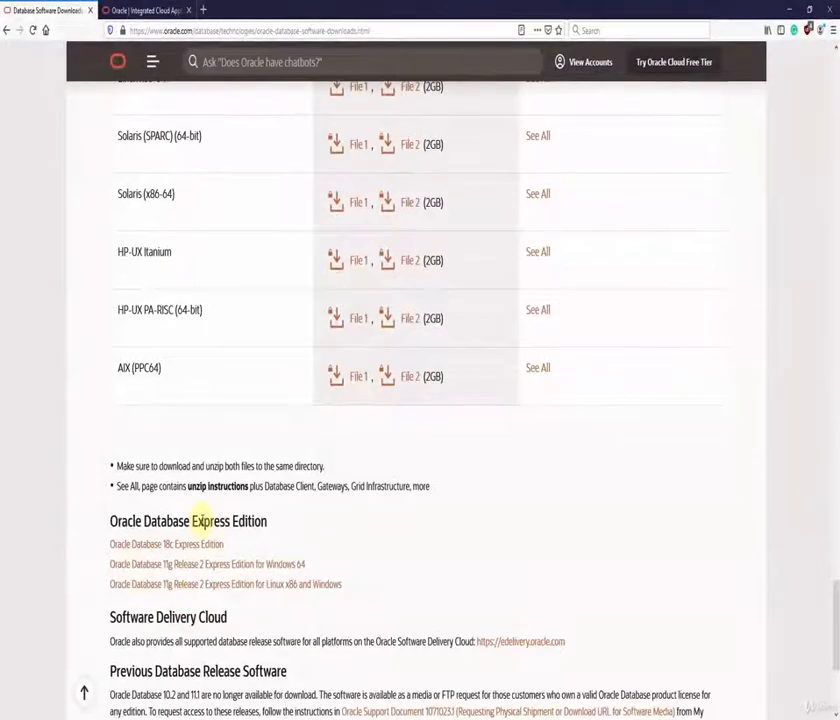
scroll(200, 520, "up", 5)
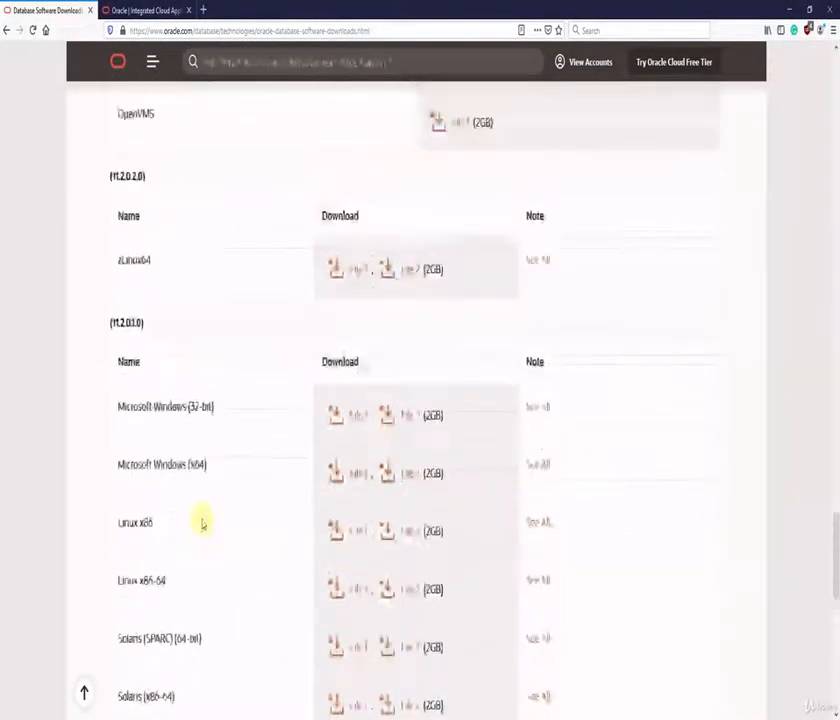
scroll(201, 522, "up", 10)
scroll(201, 522, "up", 15)
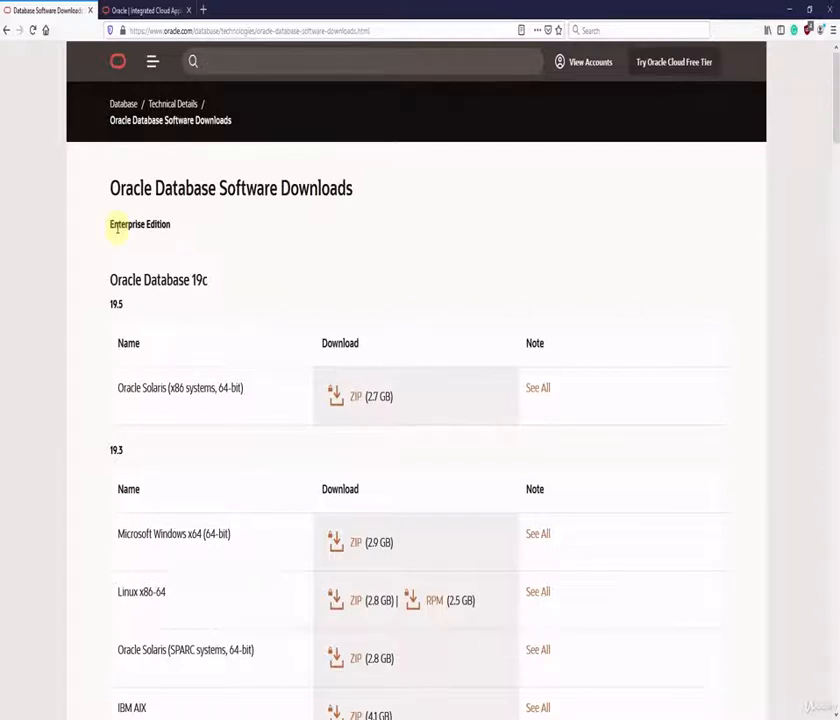
Step: Request the Microsoft Windows x64 19.3 ZIP (2.9 GB) download from the 19.3 table
scroll(139, 257, "down", 2)
scroll(139, 257, "down", 3)
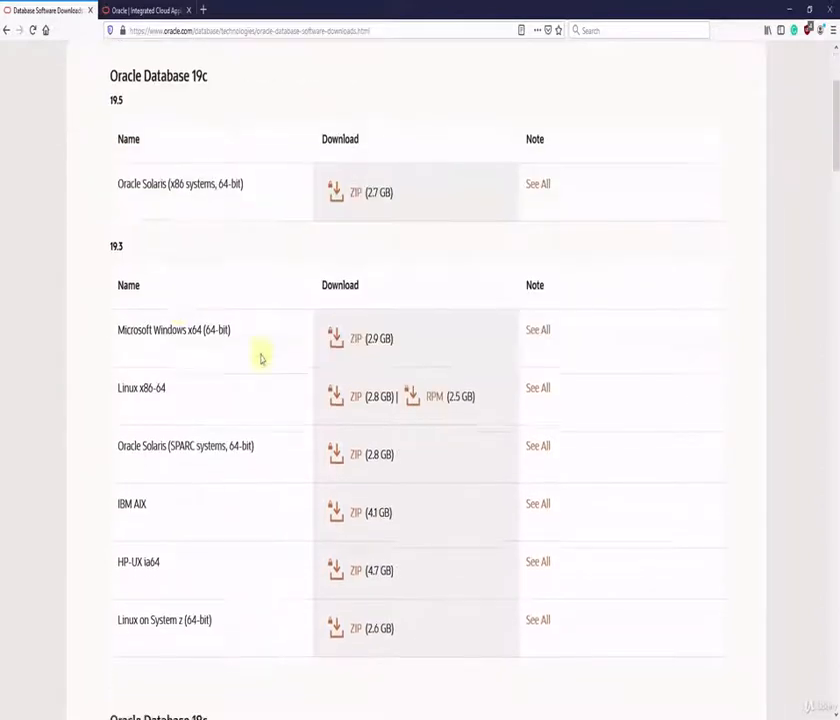
left_click(356, 342)
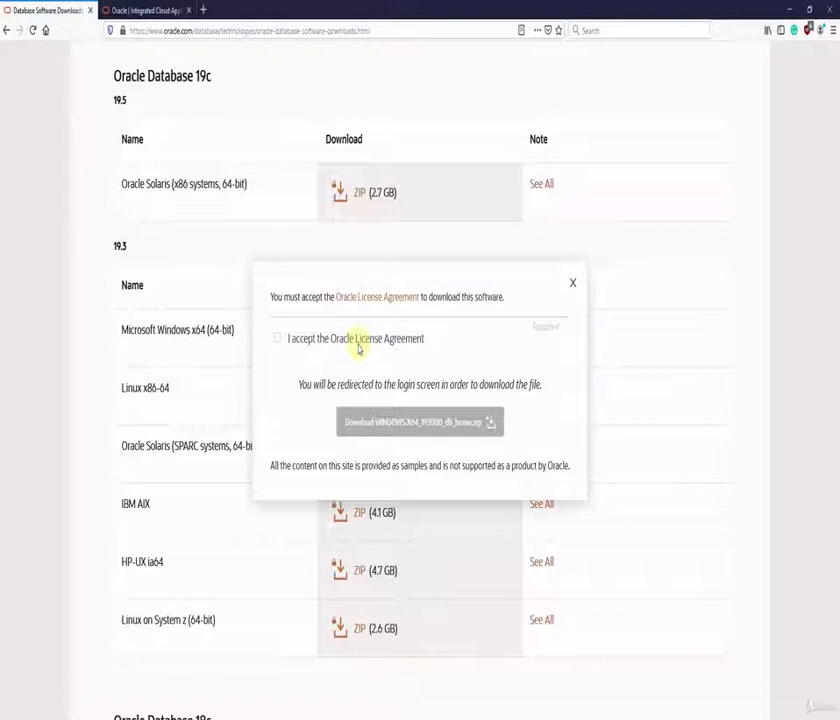
Step: Accept the Oracle License Agreement and start the WINDOWS.X64_193000_db_home.zip download
left_click(277, 340)
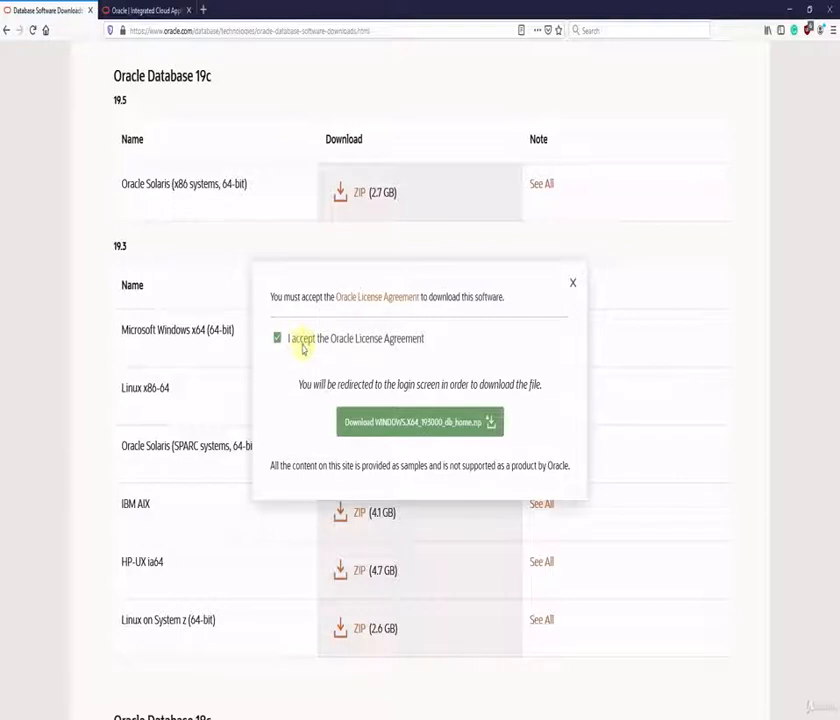
left_click(400, 424)
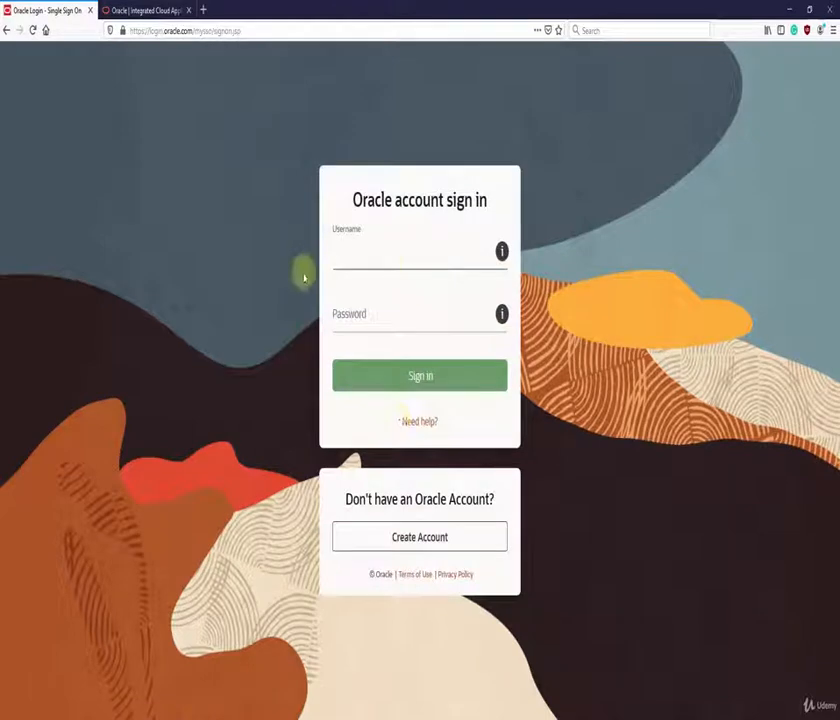
Step: Leave the Oracle sign-in fields empty and minimize Firefox to reveal the desktop
left_click(375, 266)
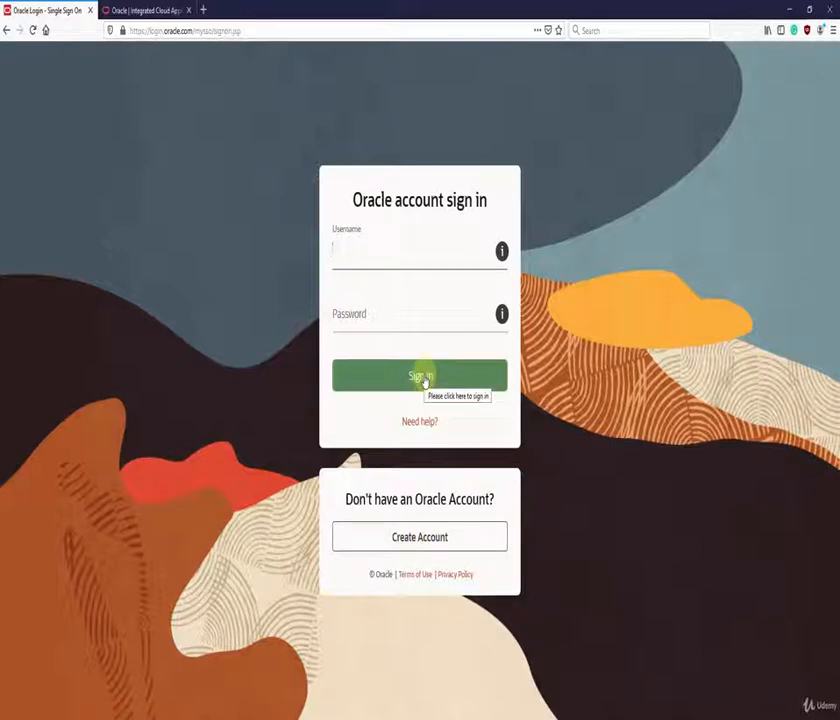
left_click(789, 9)
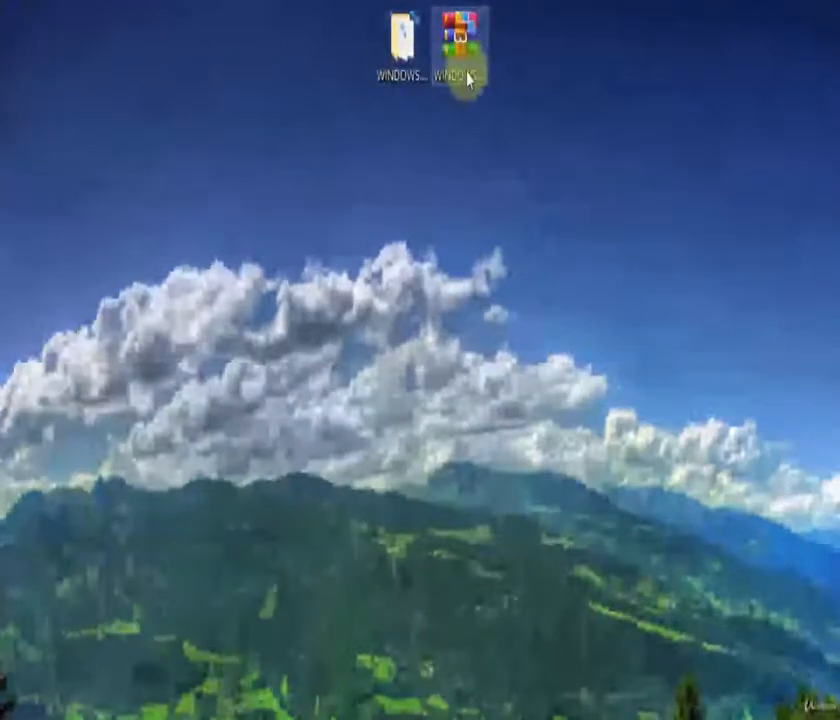
Step: Bring up the context menu of the downloaded WINDOWS.X64_193000_db_home archive on the desktop
right_click(467, 60)
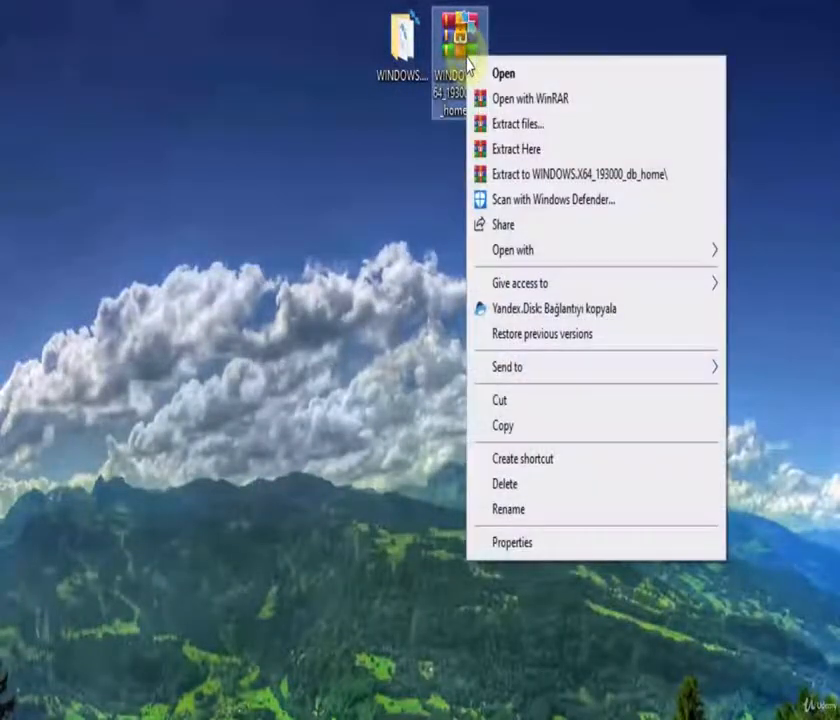
Step: Extract the archive with WinRAR into a WINDOWS.X64_193000_db_home folder
left_click(585, 180)
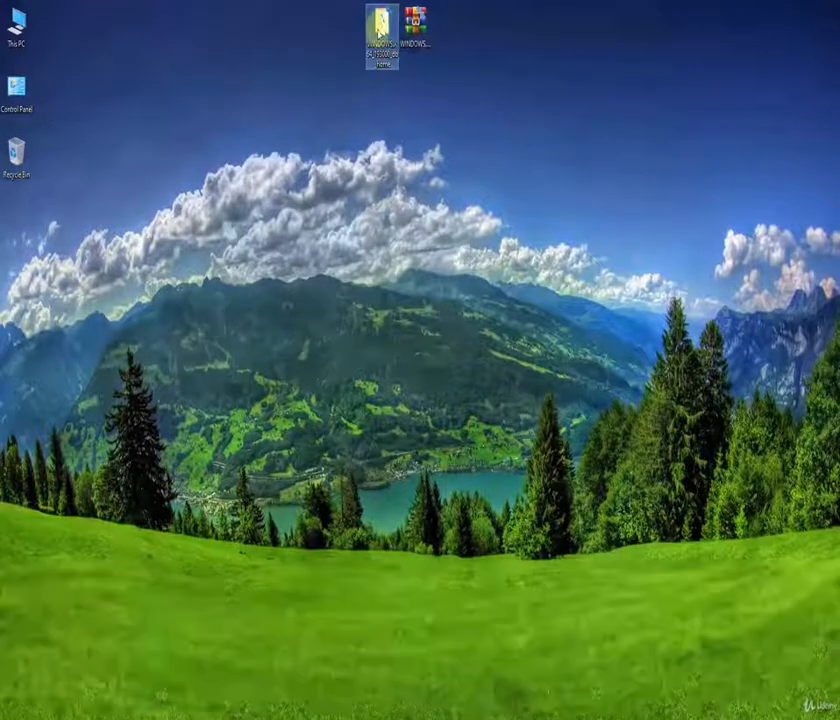
left_click(351, 36)
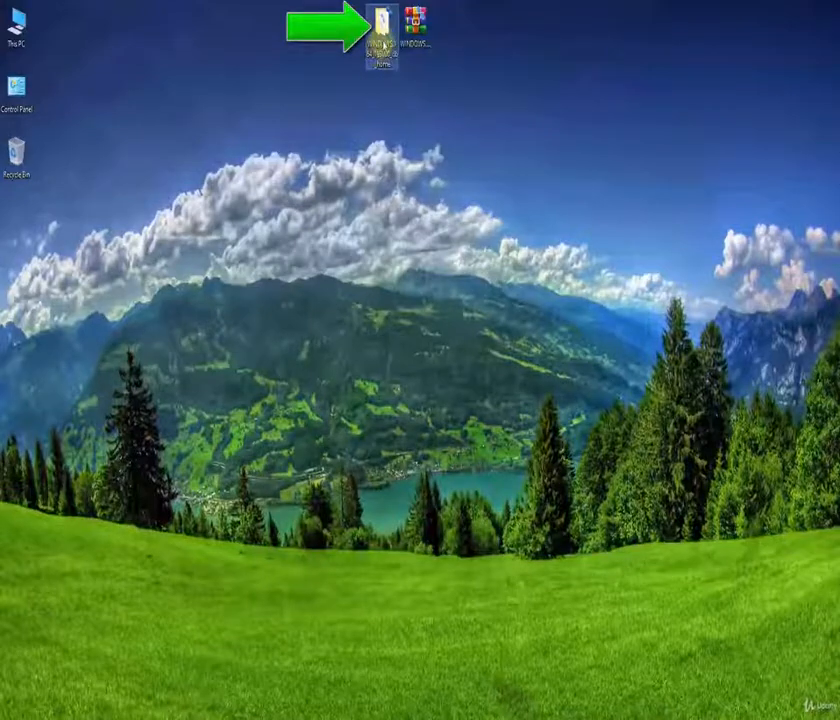
Step: Cut the extracted WINDOWS.X64_193000_db_home folder and deselect it on the desktop
right_click(381, 37)
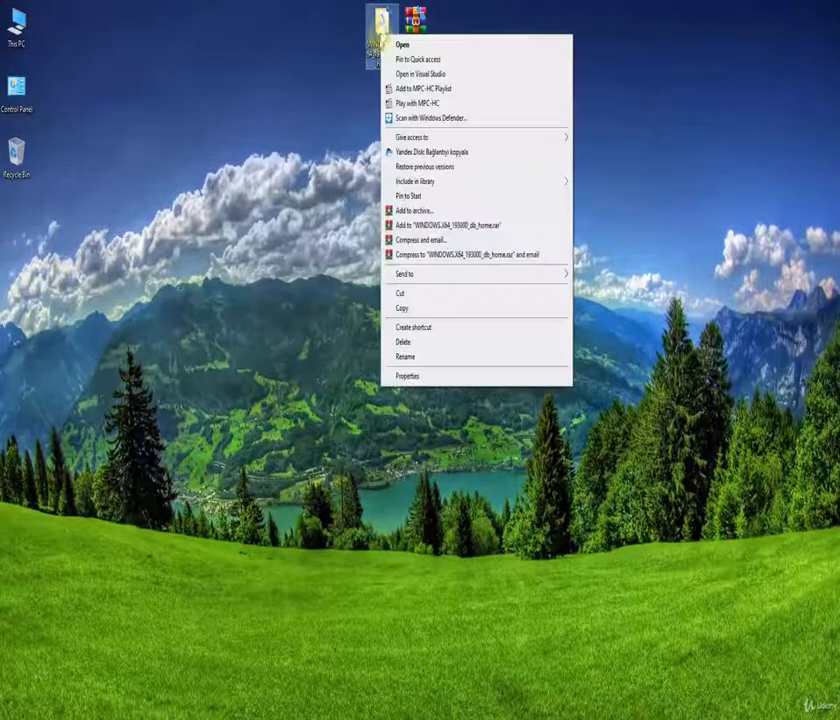
left_click(400, 293)
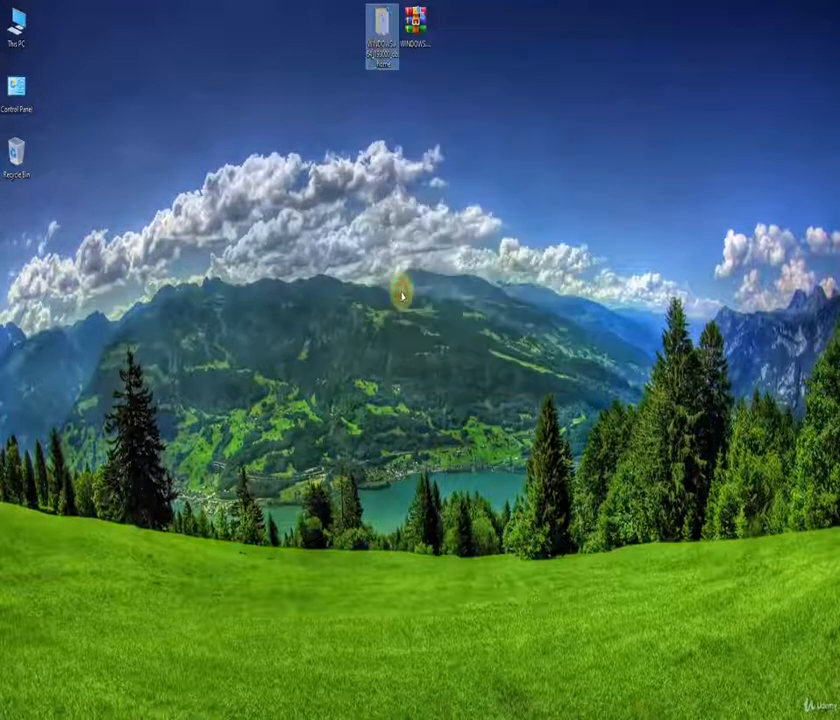
left_click(554, 268)
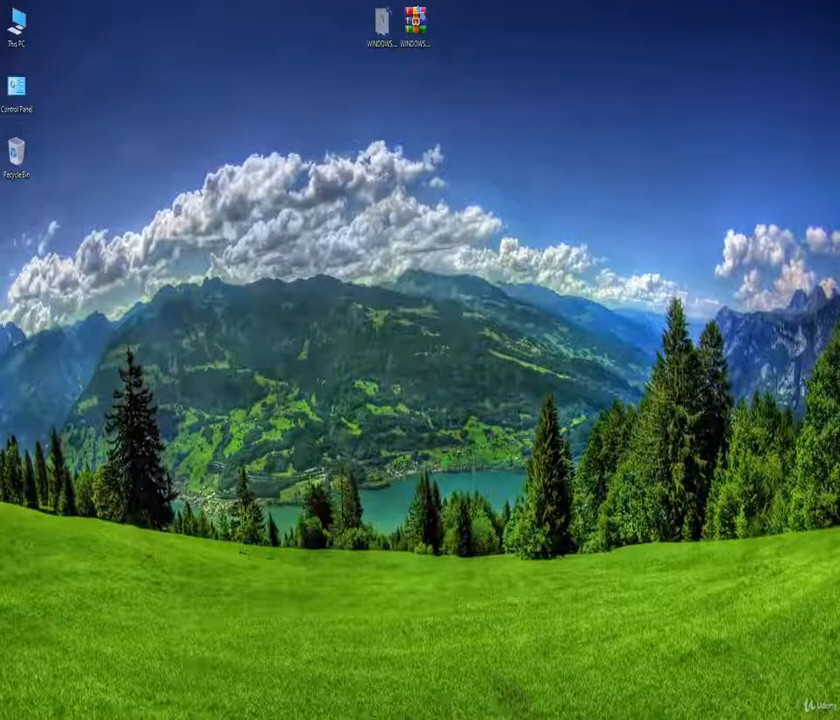
Step: In File Explorer on C:, make a new folder named OracleApp and open it
key("alt+Tab")
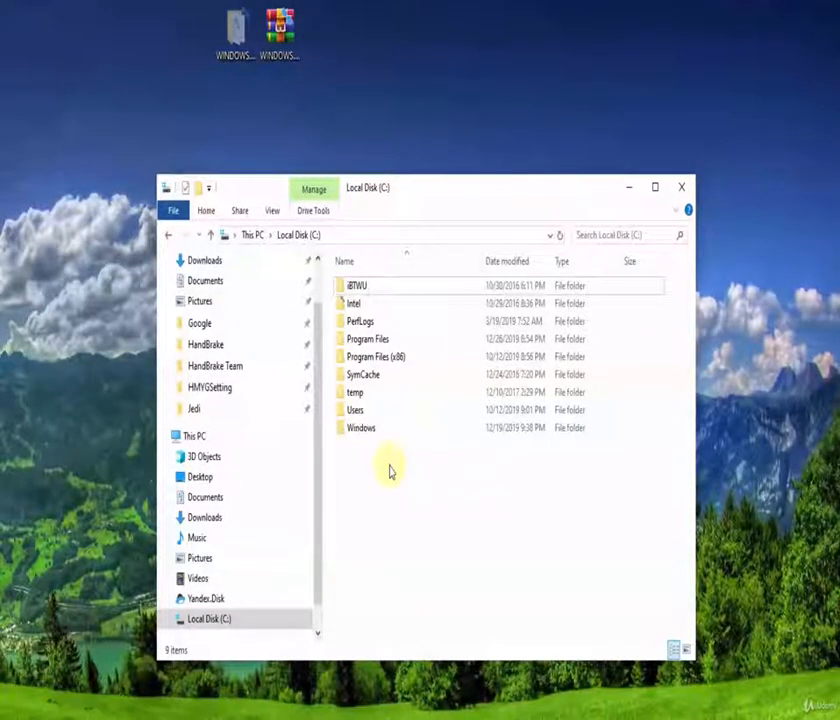
right_click(390, 471)
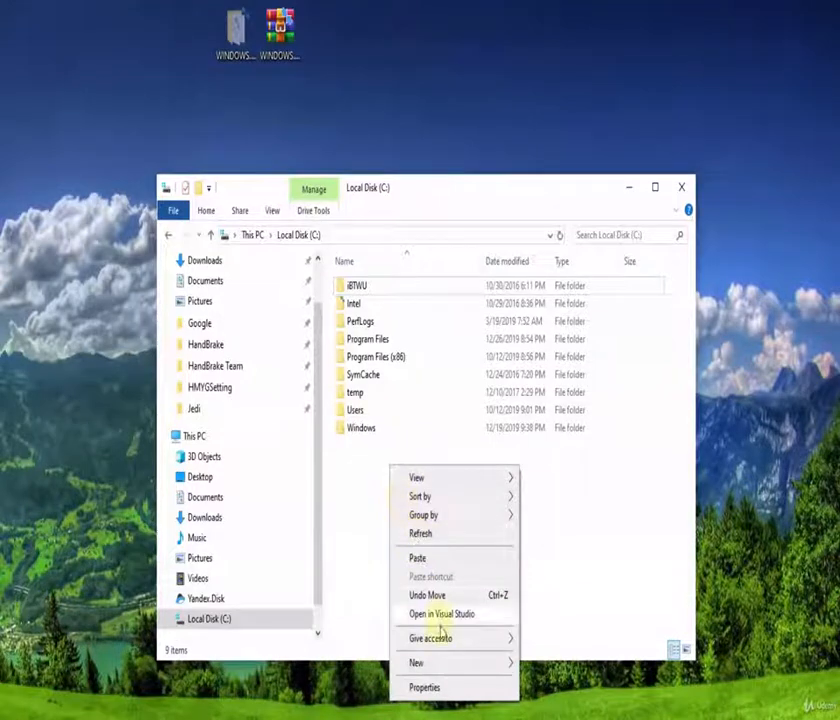
left_click(452, 664)
left_click(538, 662)
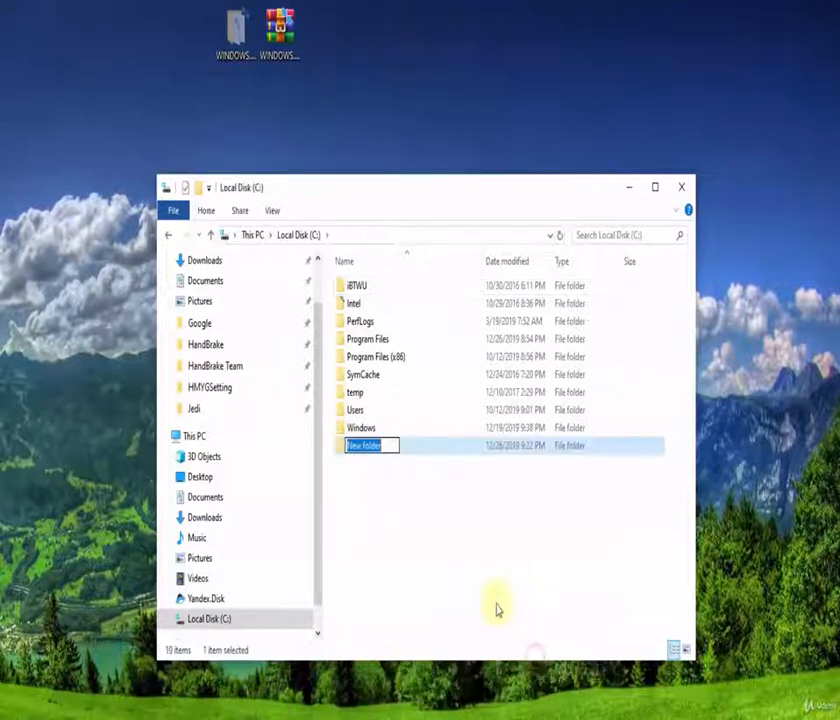
type("Oracl")
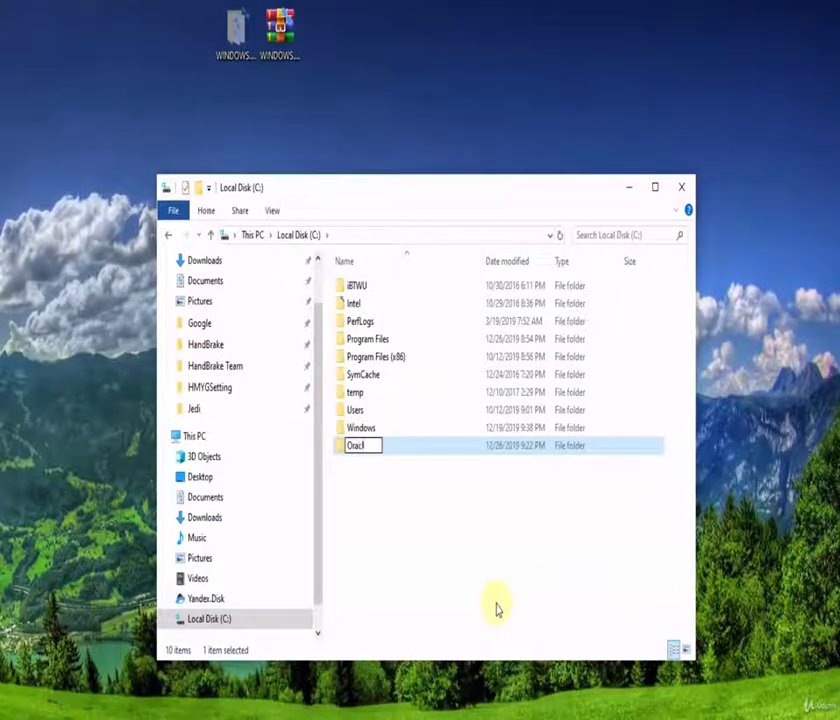
type("eApp")
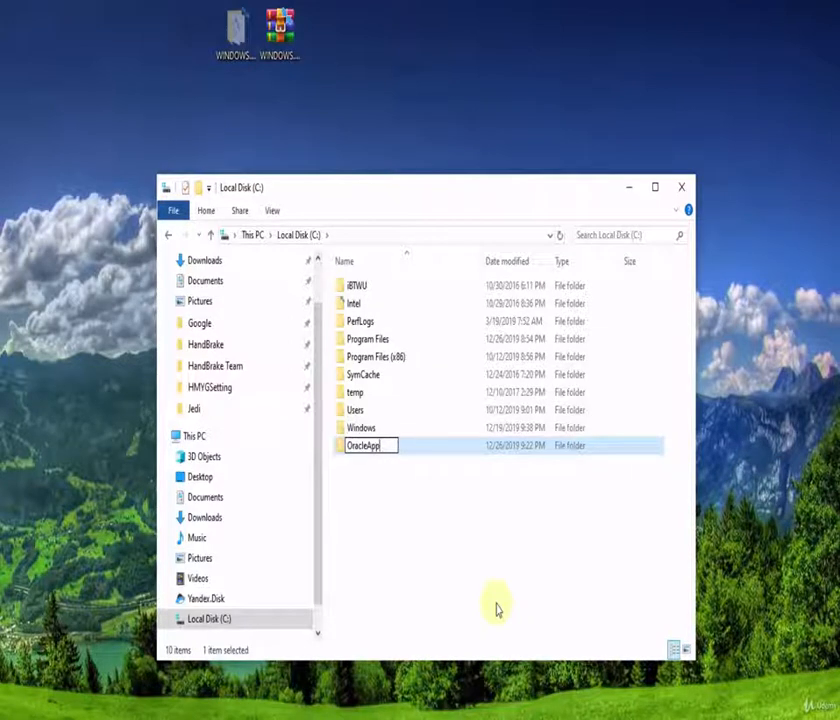
key("Return")
key("Return")
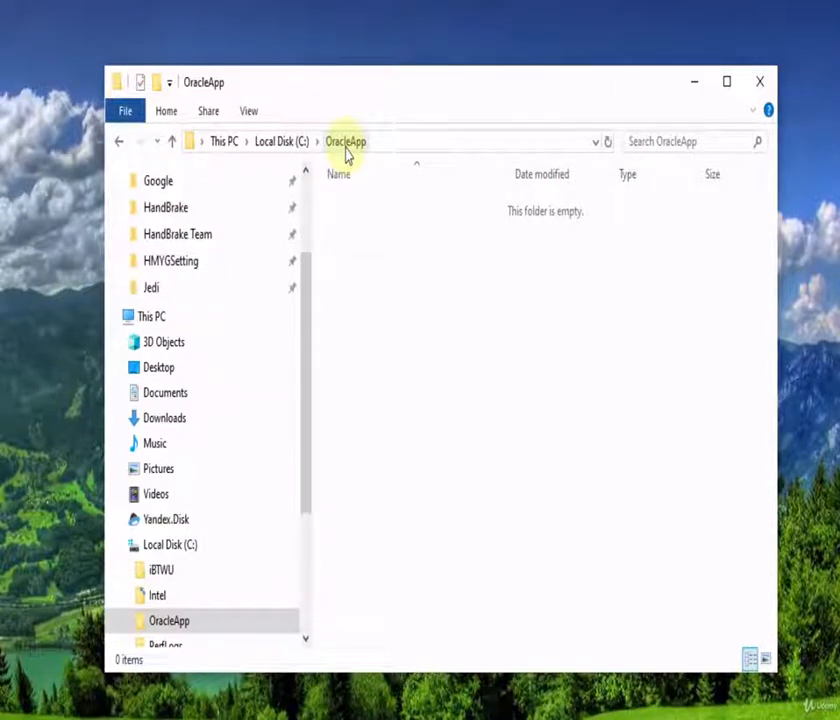
Step: Paste WINDOWS.X64_193000_db_home into C:\OracleApp, open it, and select setup.exe
right_click(375, 331)
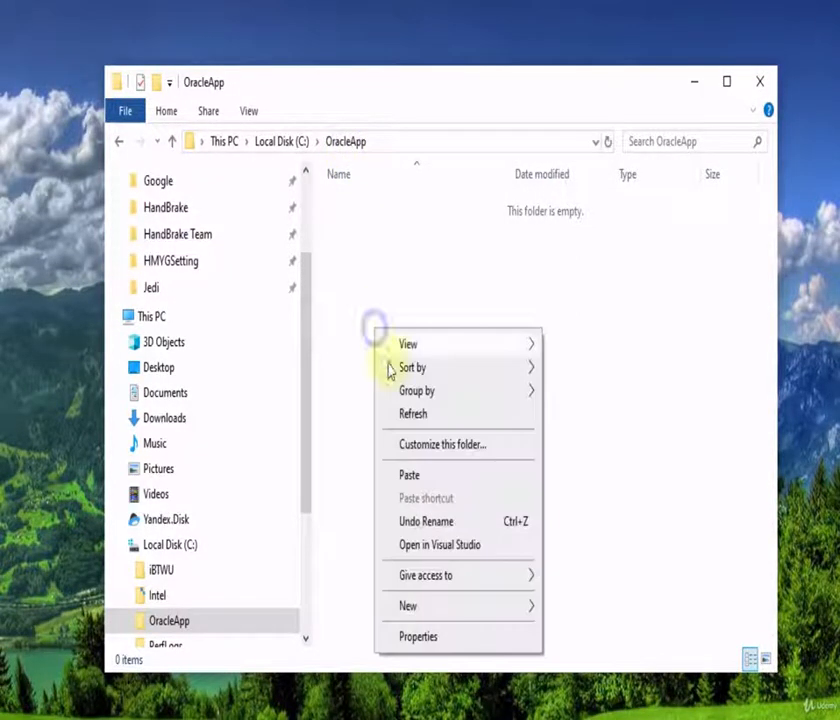
left_click(412, 471)
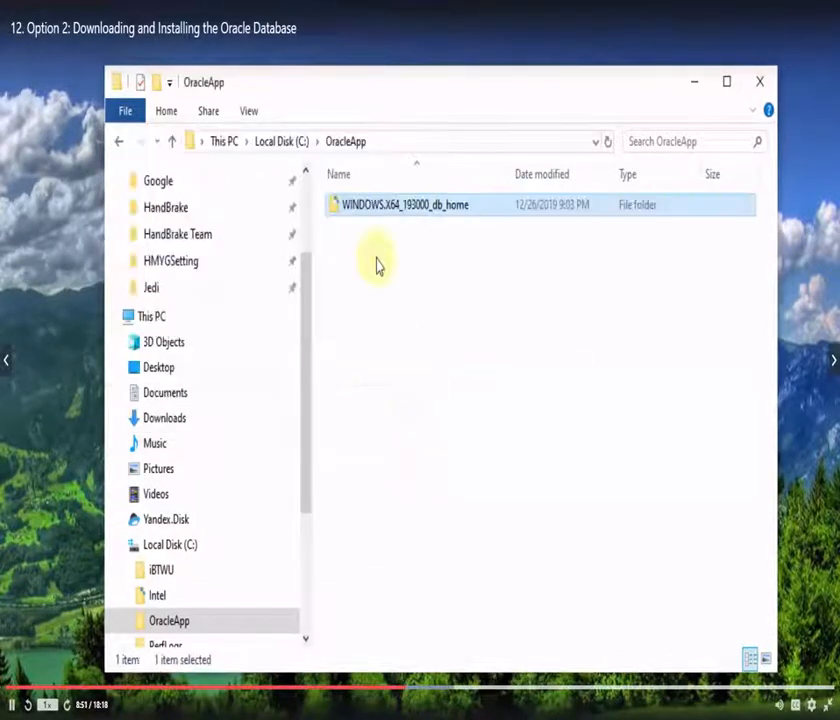
double_click(360, 207)
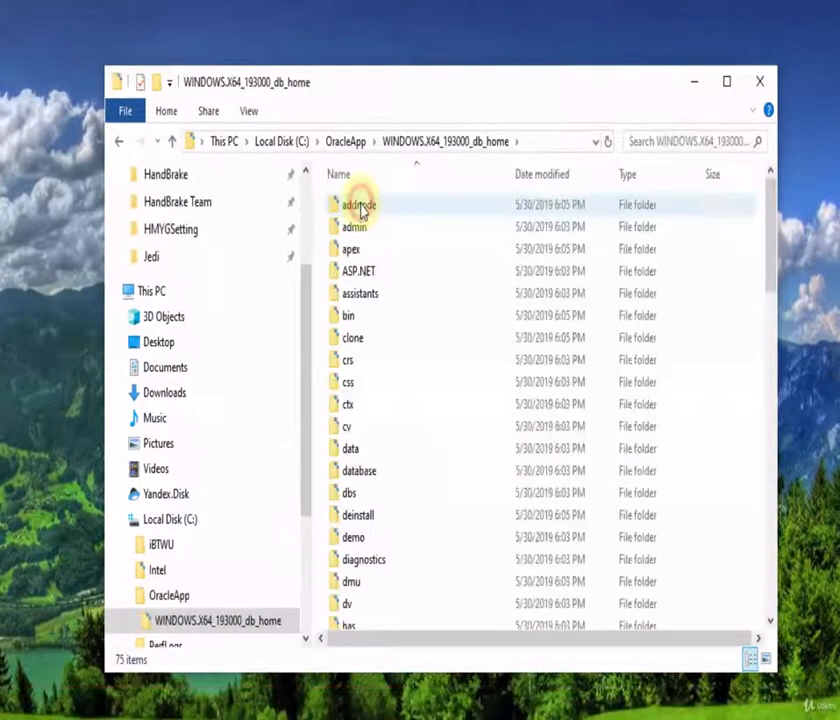
scroll(401, 375, "down", 17)
scroll(413, 378, "down", 1)
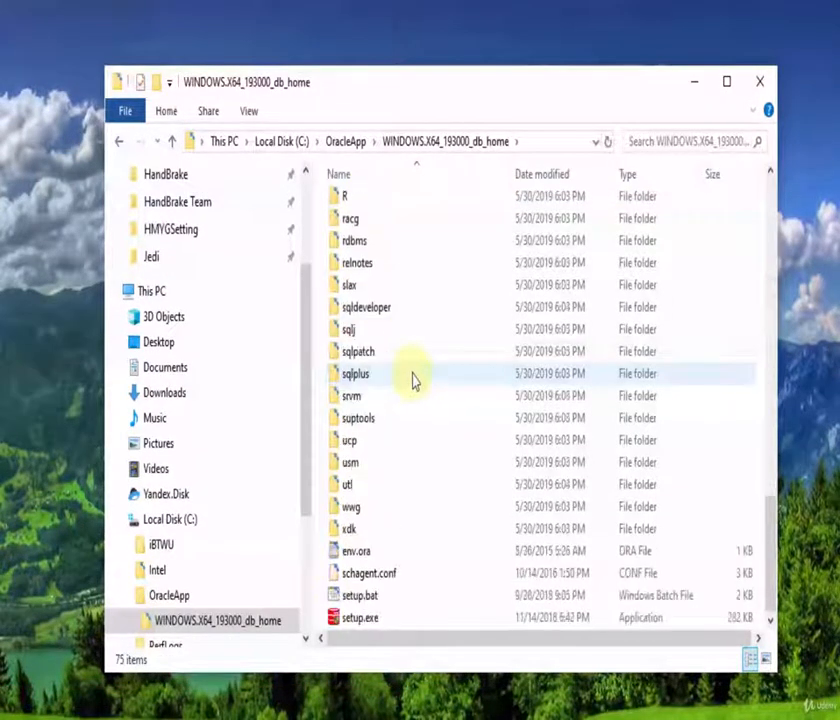
left_click(362, 624)
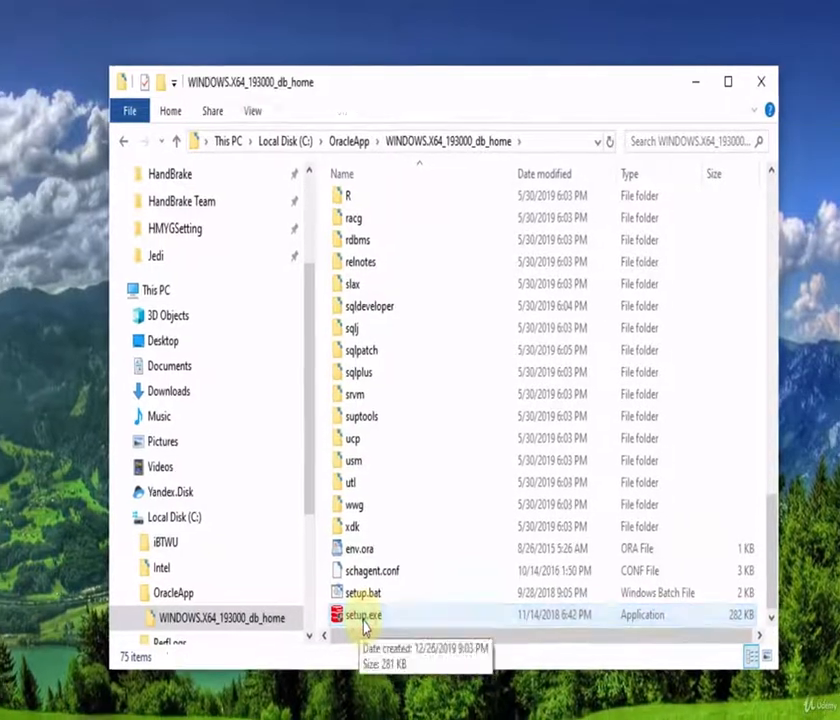
Step: Launch setup.exe and continue with 'Create and configure a single instance database'
double_click(362, 618)
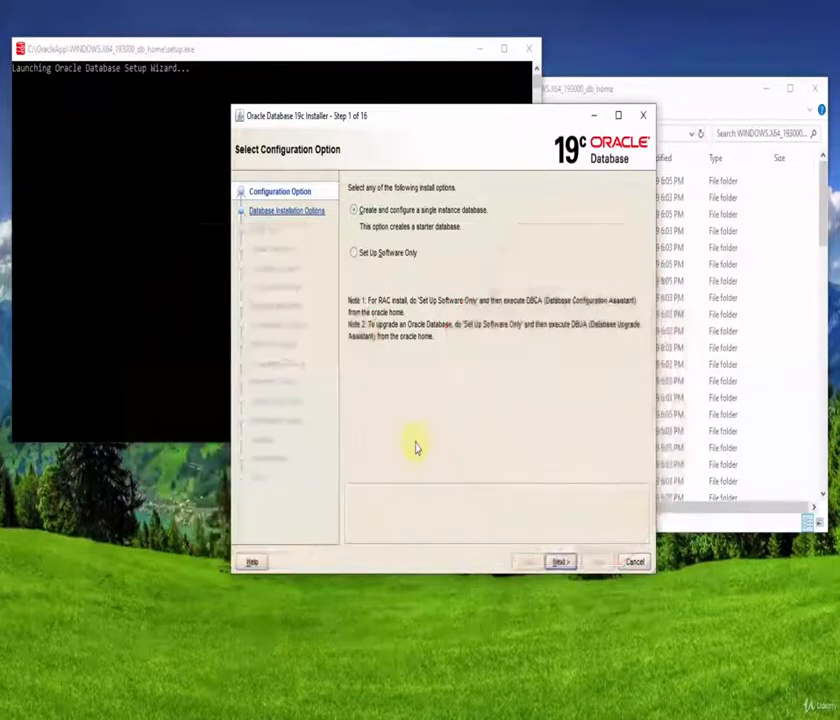
left_click(616, 89)
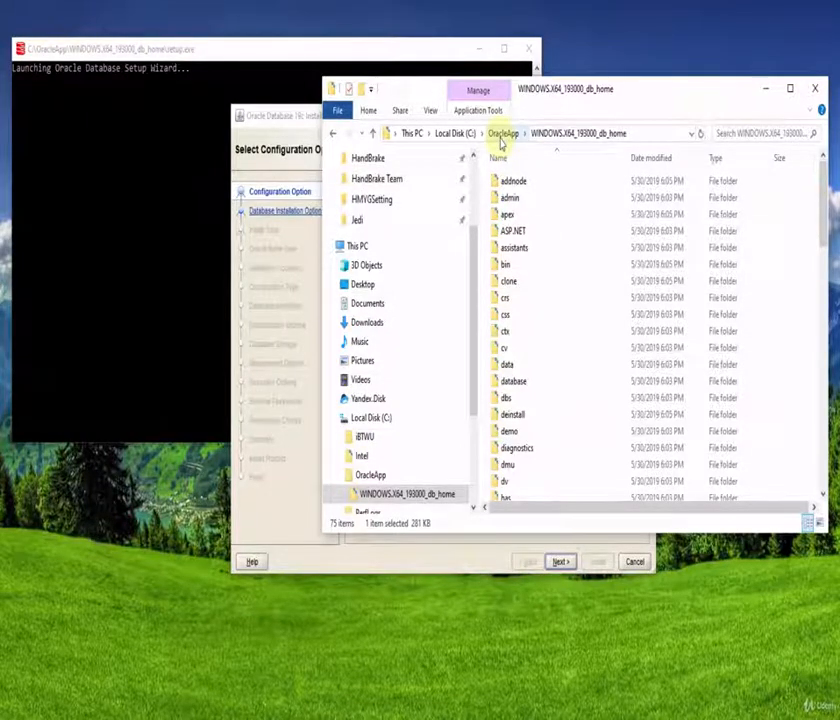
left_click(288, 120)
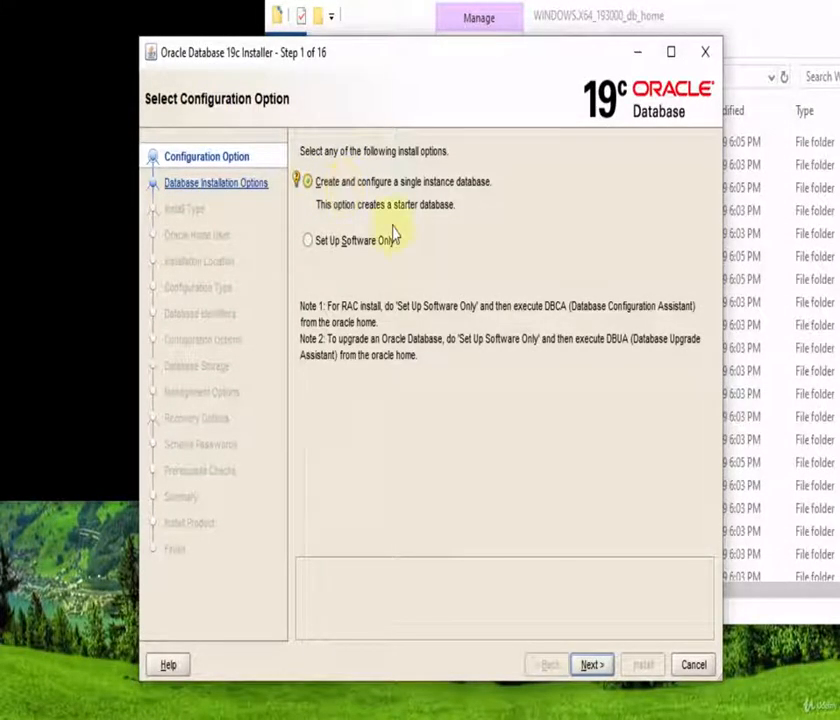
left_click(591, 665)
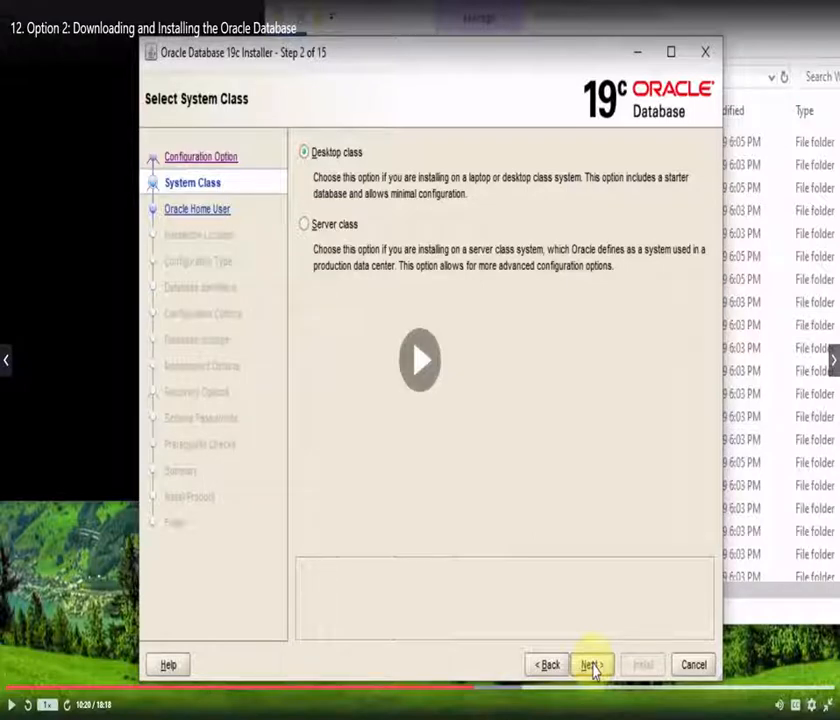
Step: Choose Desktop class on Select System Class and advance to Specify Oracle Home User
key("space")
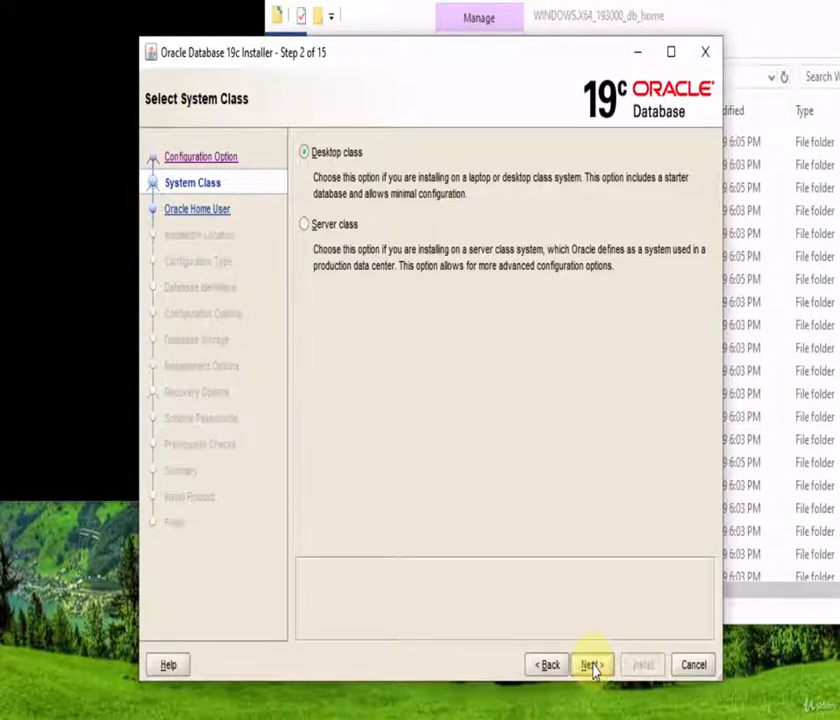
left_click(348, 158)
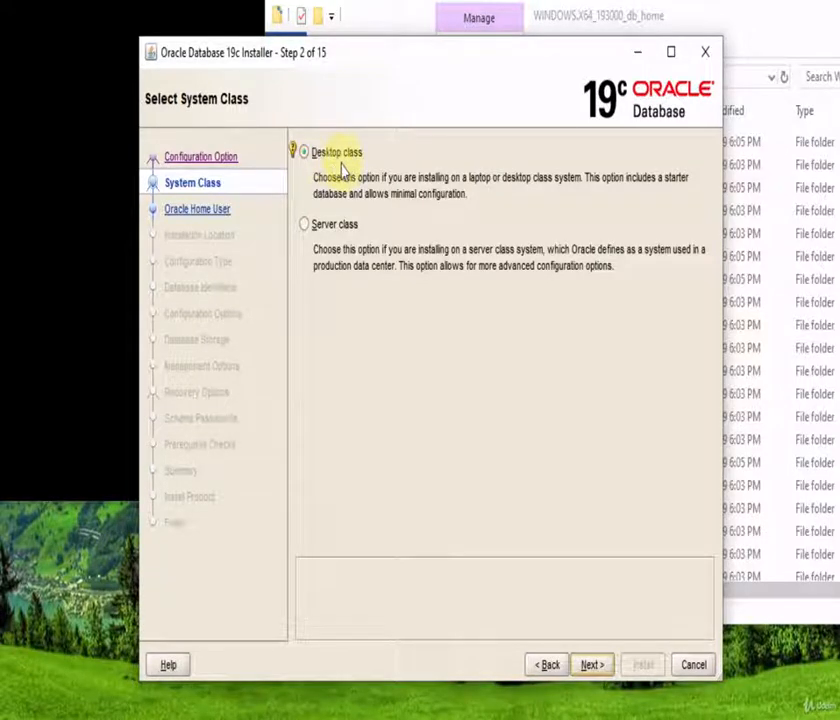
left_click(591, 665)
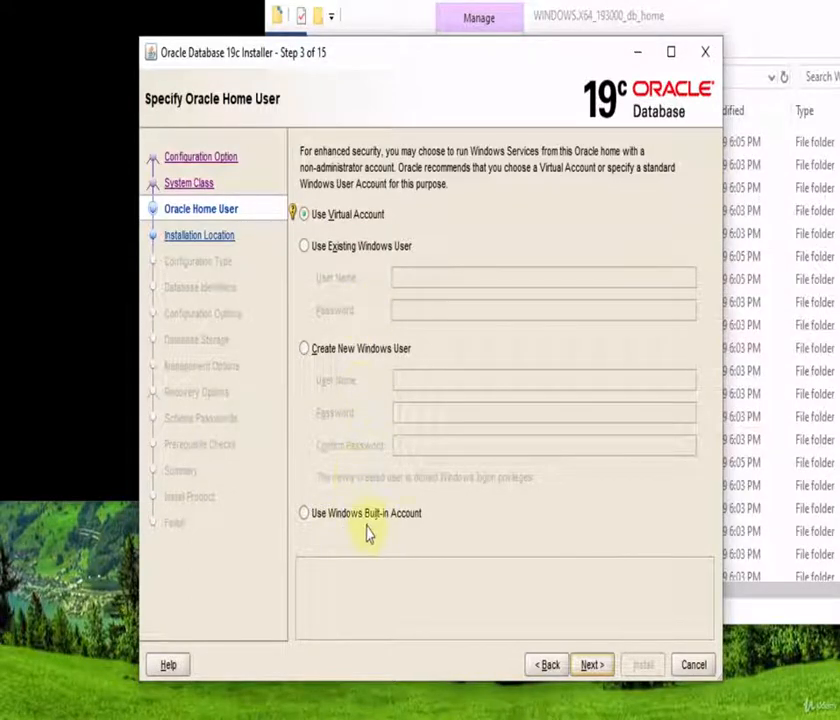
Step: Use the Windows Built-in Account for the Oracle home and accept the INS-35810 warning
left_click(305, 513)
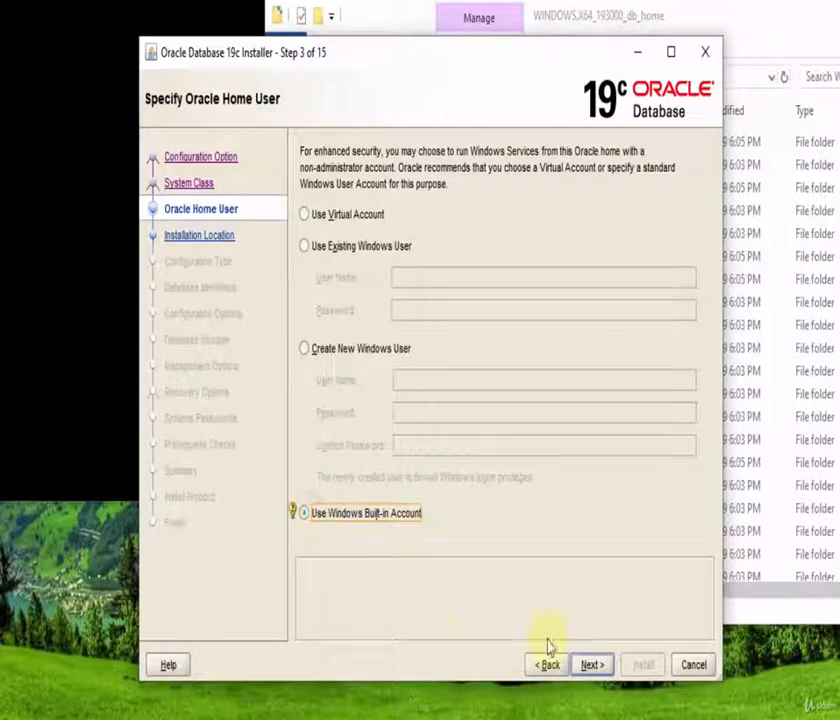
left_click(592, 665)
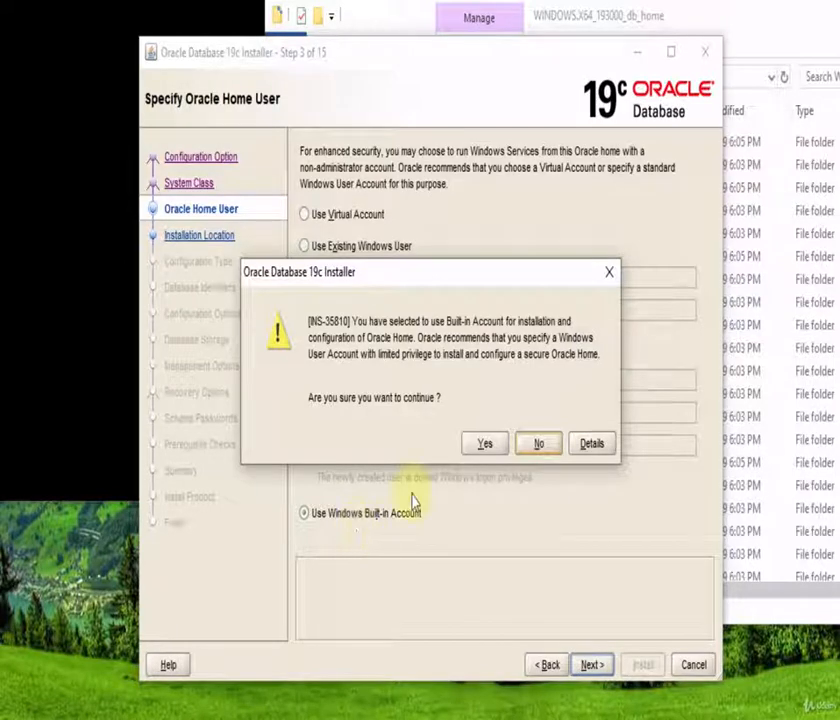
left_click(484, 444)
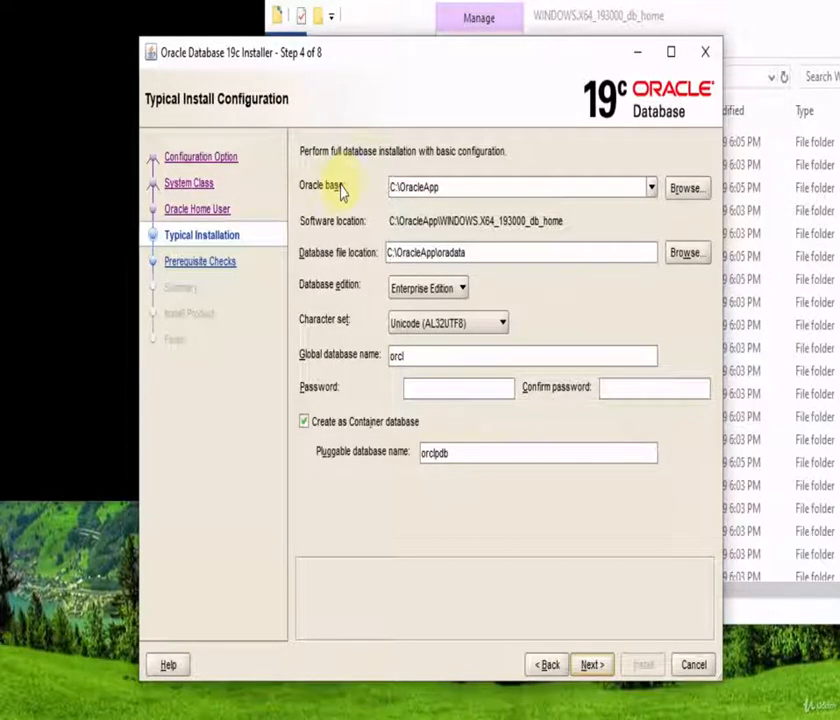
left_click(423, 188)
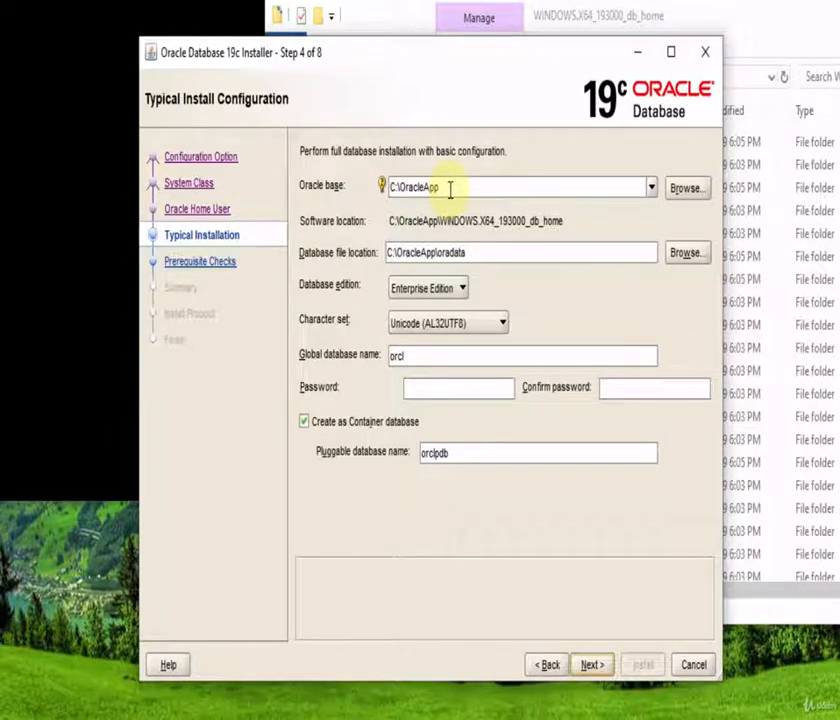
left_click(686, 190)
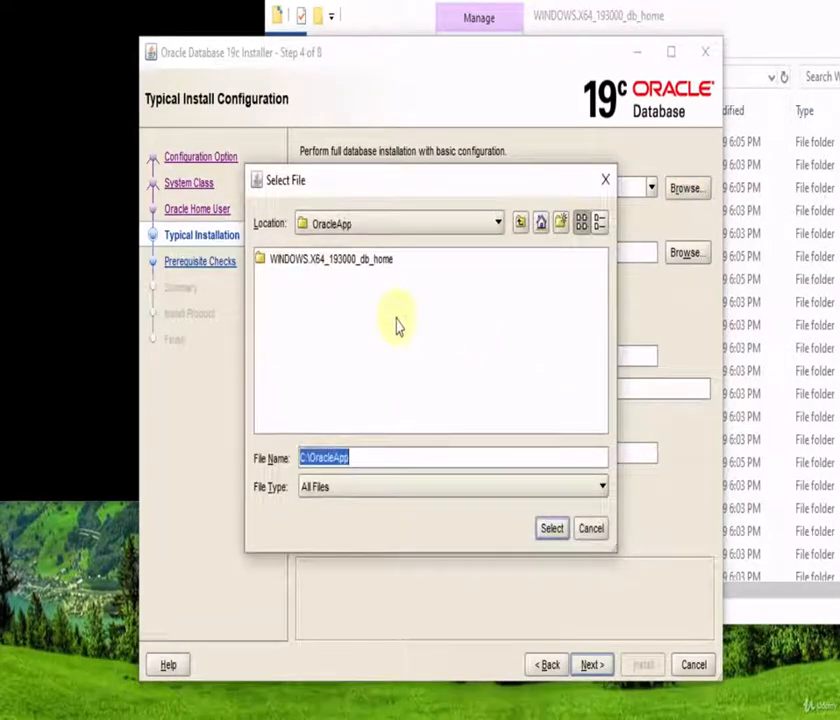
left_click(589, 529)
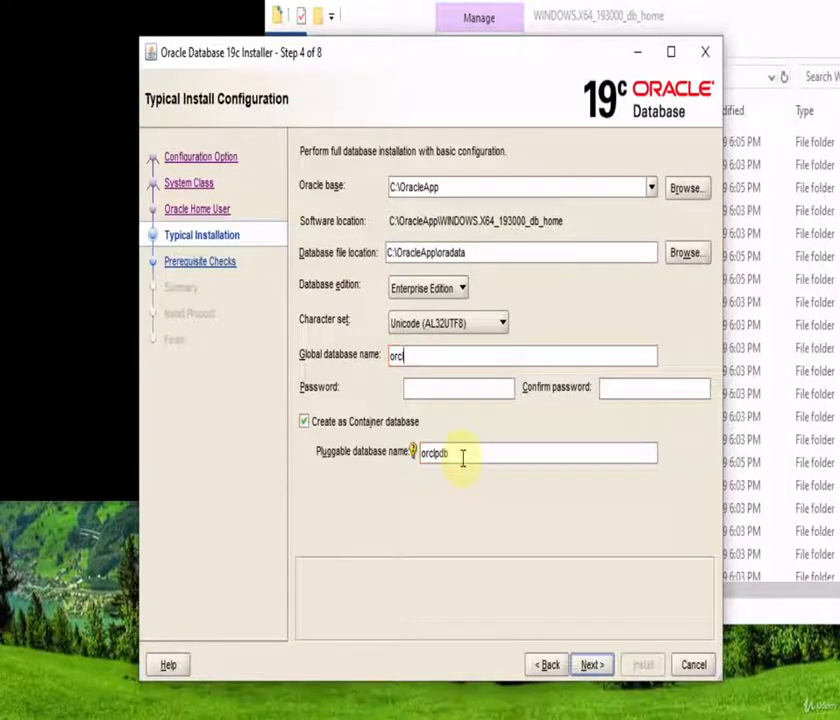
Step: Enter the administrative password and repeat it in the Confirm password field
left_click(435, 389)
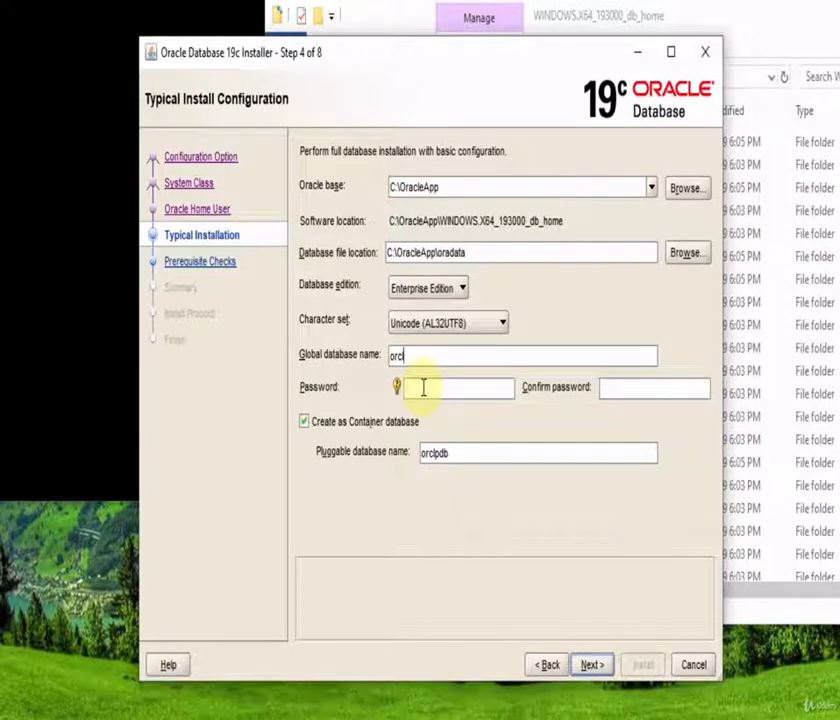
left_click(423, 388)
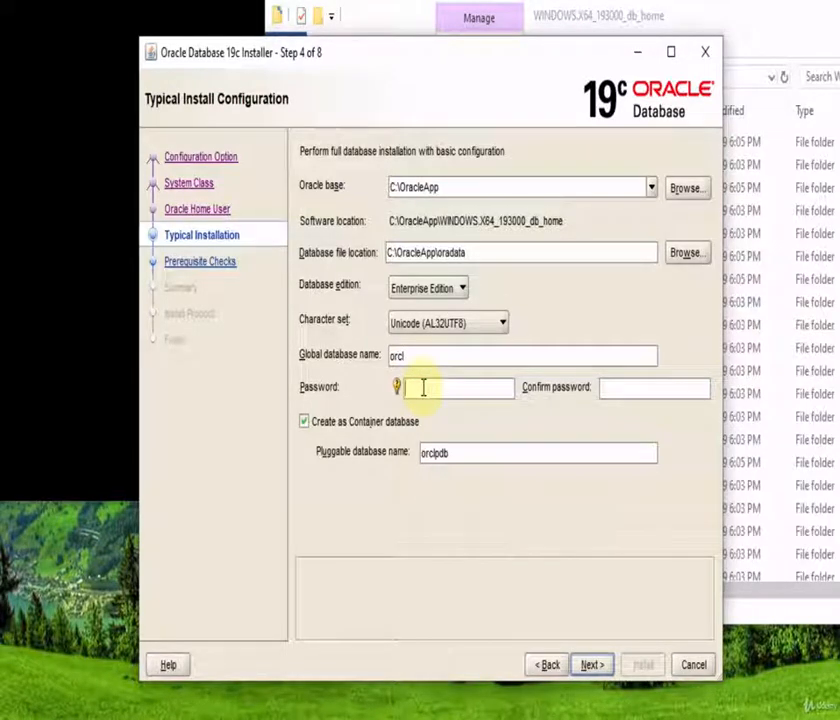
type("123")
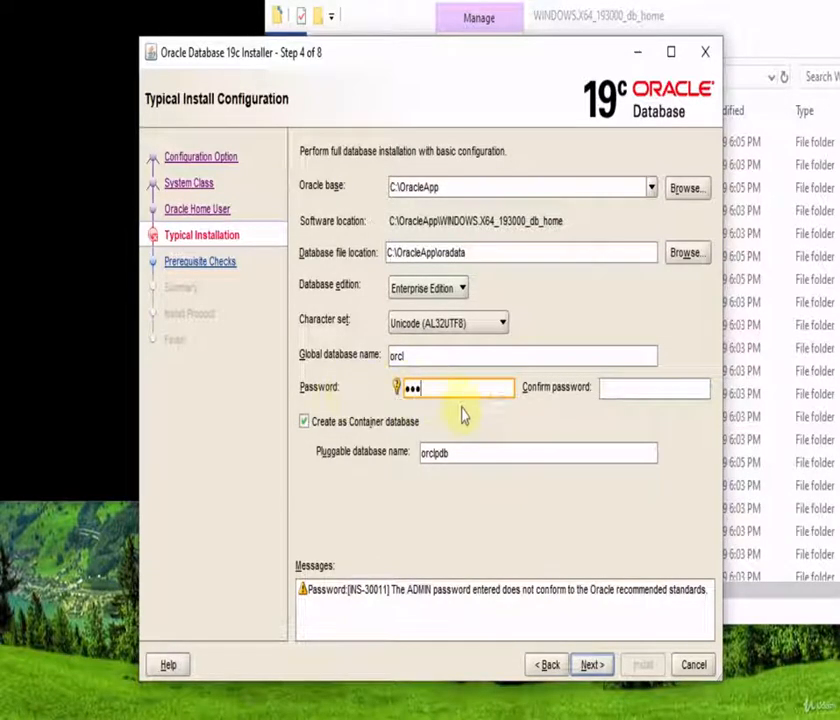
left_click(610, 389)
type("123")
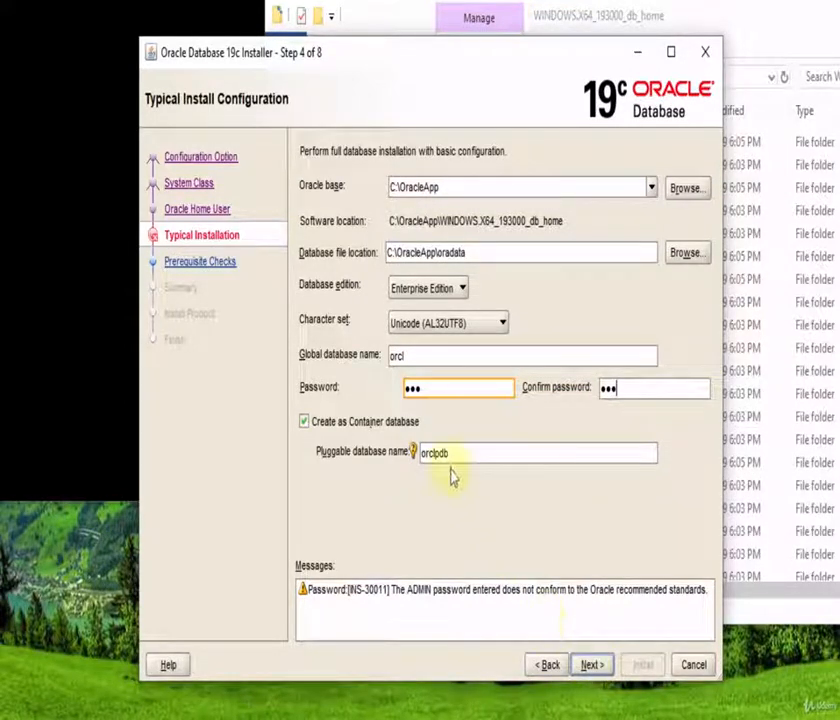
left_click(411, 358)
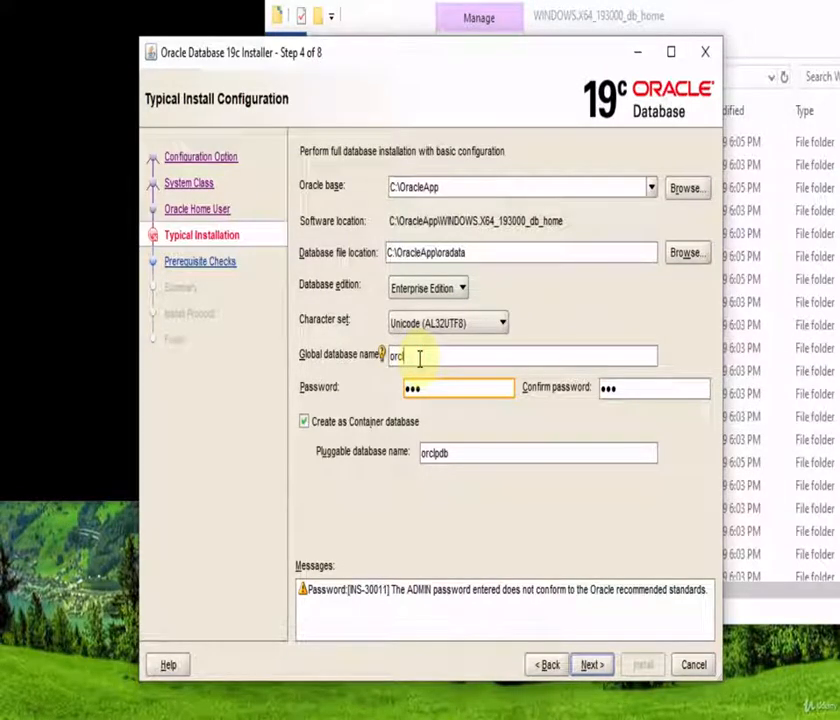
type("2")
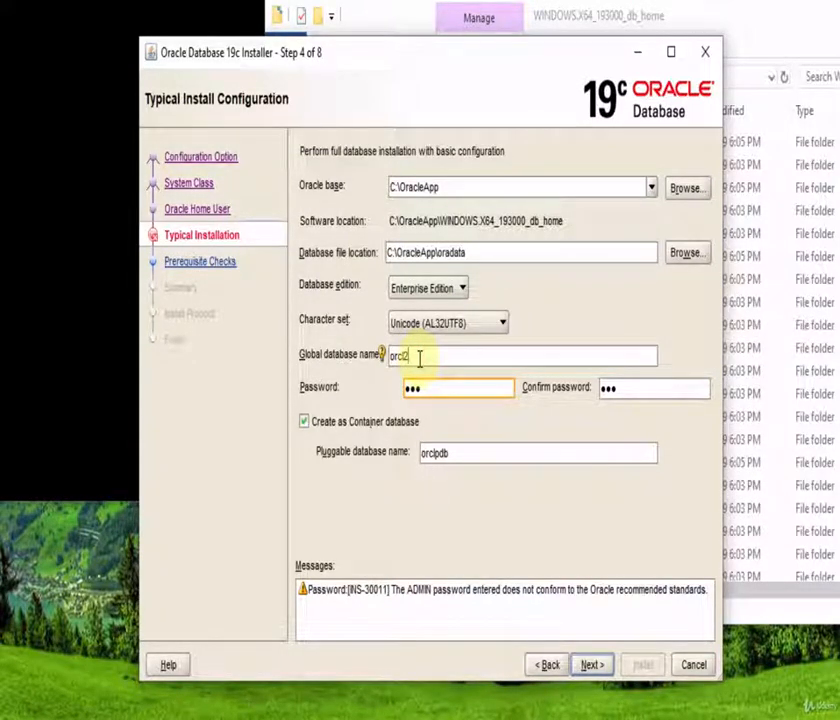
key("BackSpace")
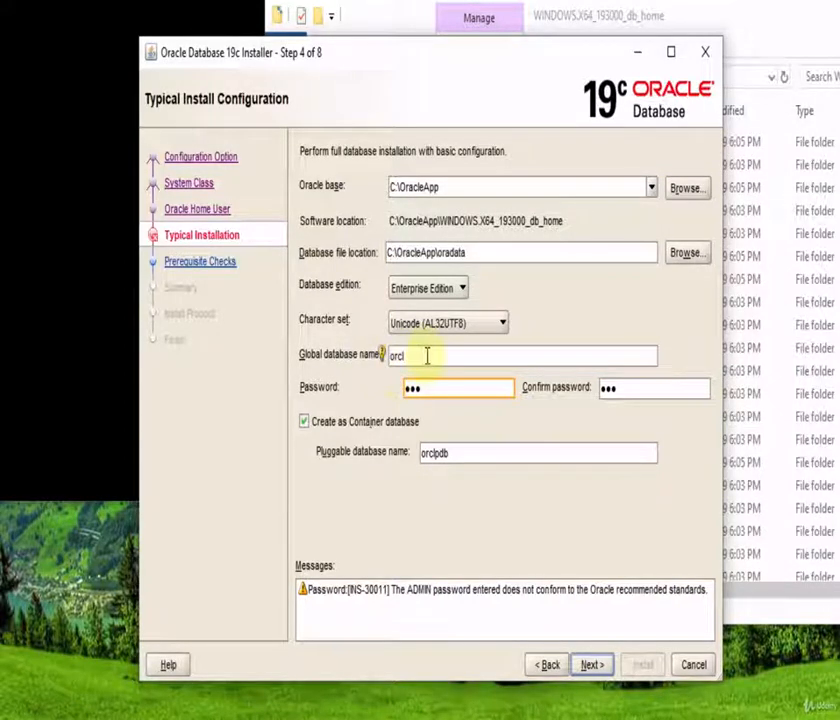
left_click(428, 355)
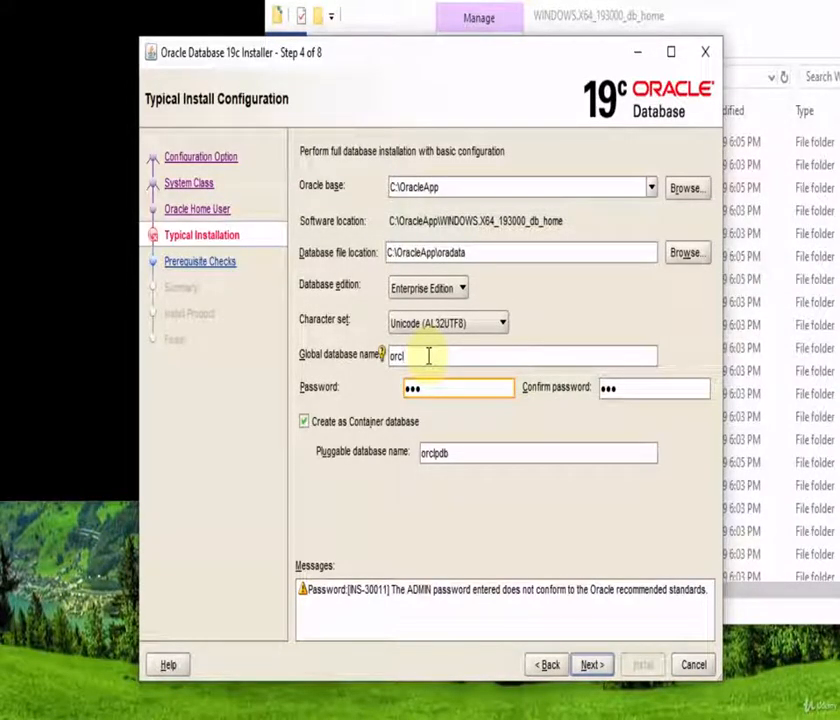
Step: Accept the non-standard password warning and proceed through prerequisite checks to the Summary page
left_click(592, 665)
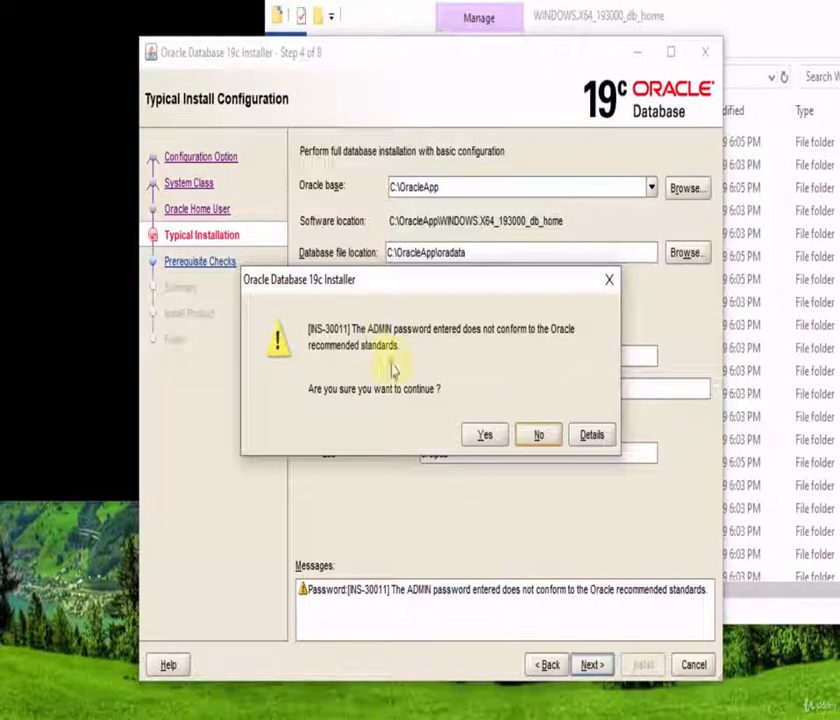
left_click(482, 435)
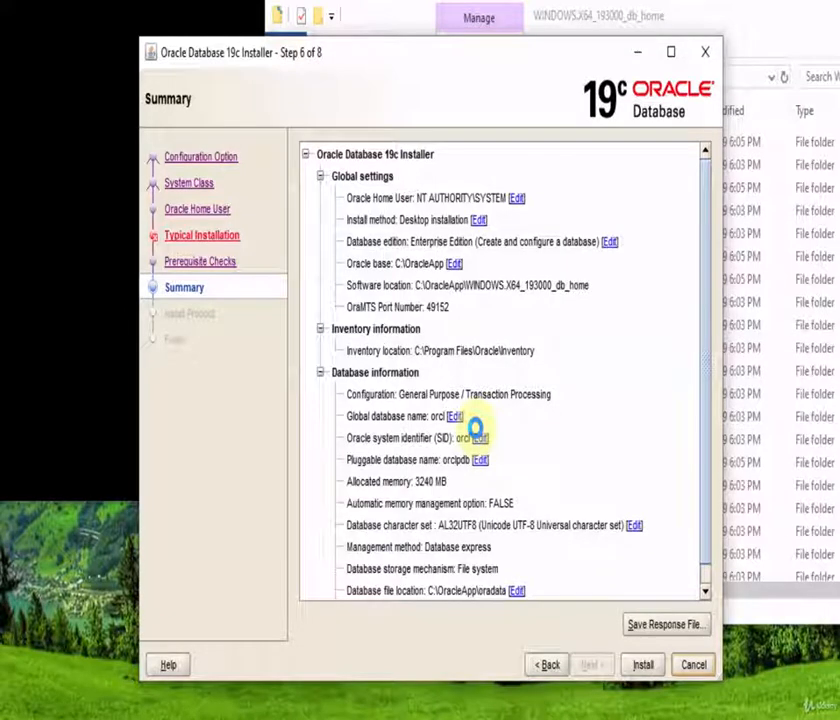
Step: Run the installation, then close the WINDOWS.X64_193000_db_home folder window
left_click(644, 667)
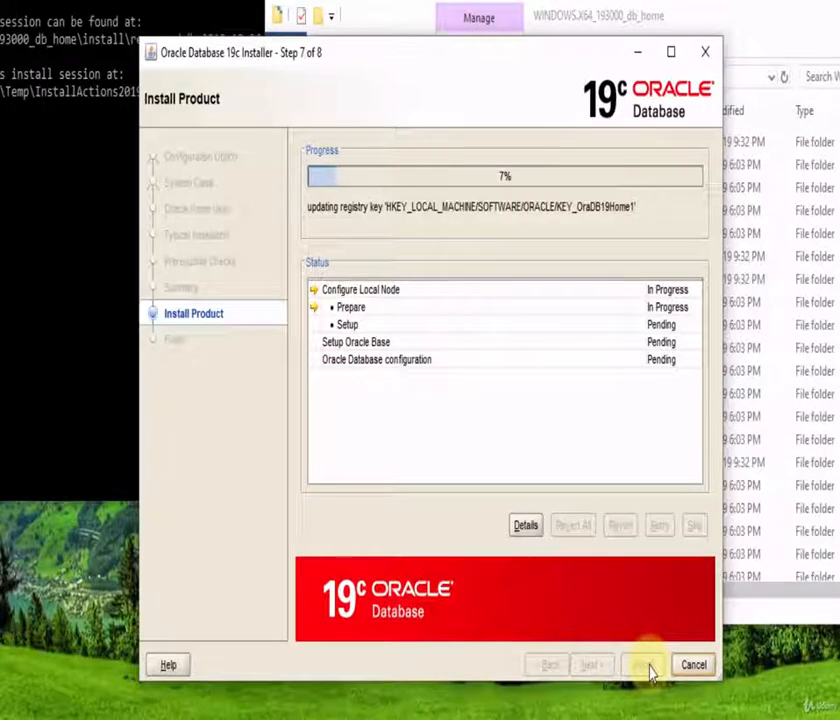
key("space")
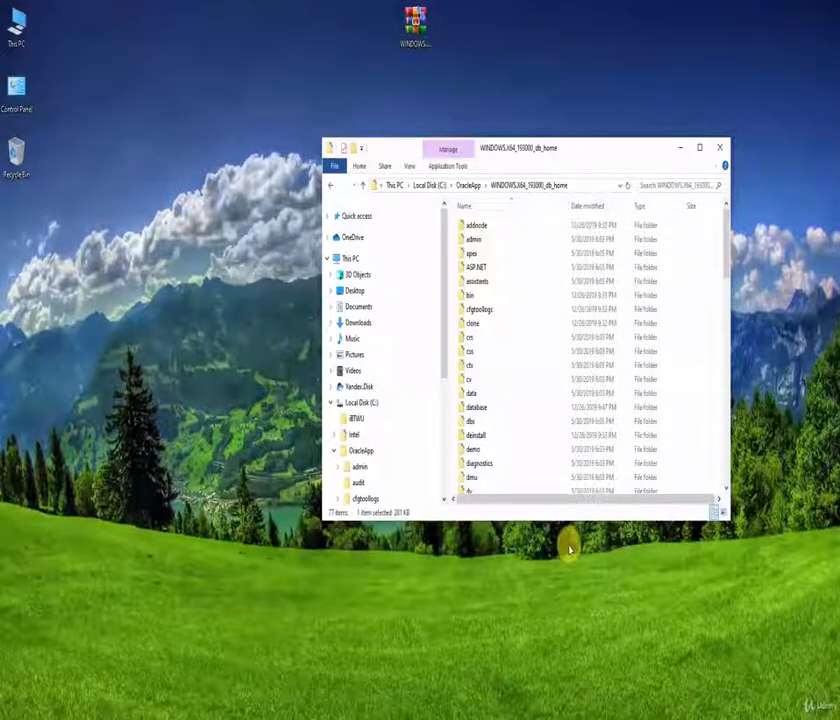
left_click(719, 147)
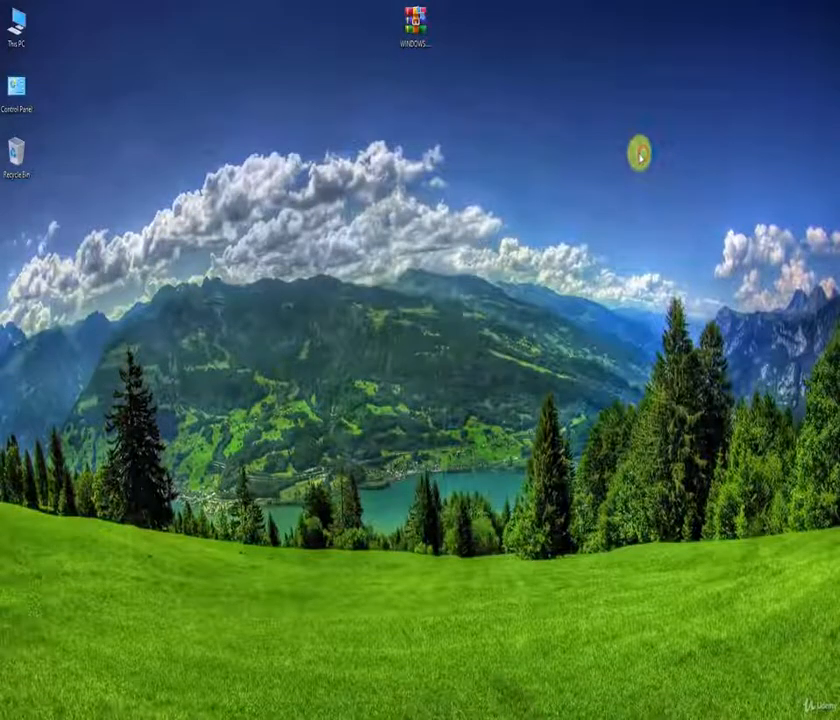